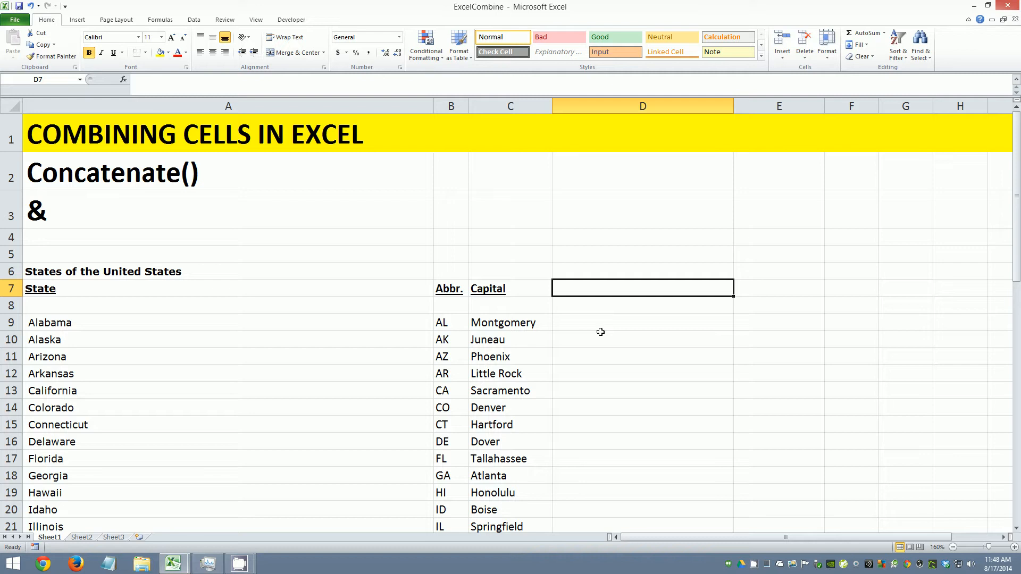
# Combine the Alabama row's capital and state in D9 with the formula =CONCATENATE(C9, ", ",A9).
pyautogui.click(599, 317)
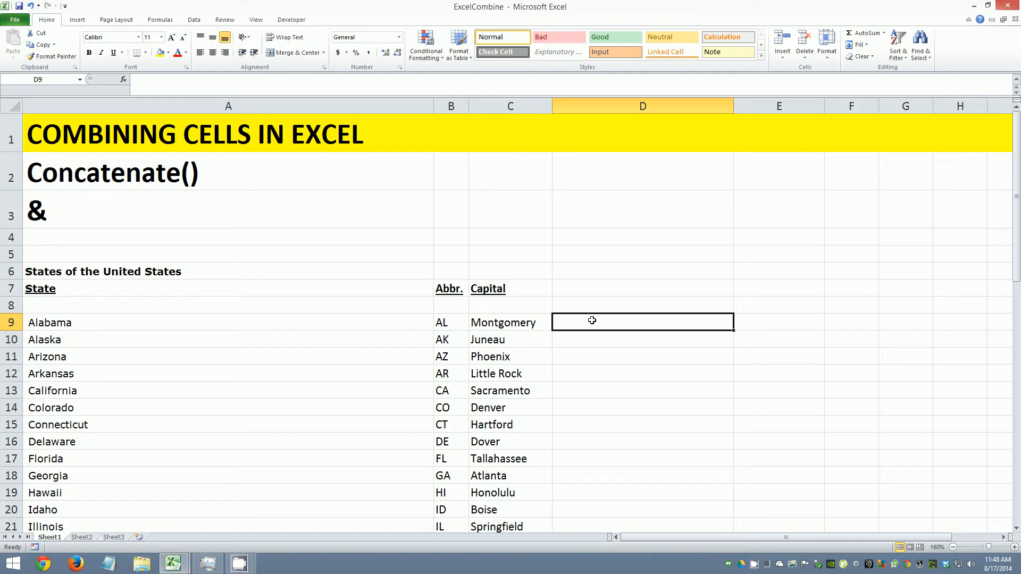
pyautogui.write('=concate')
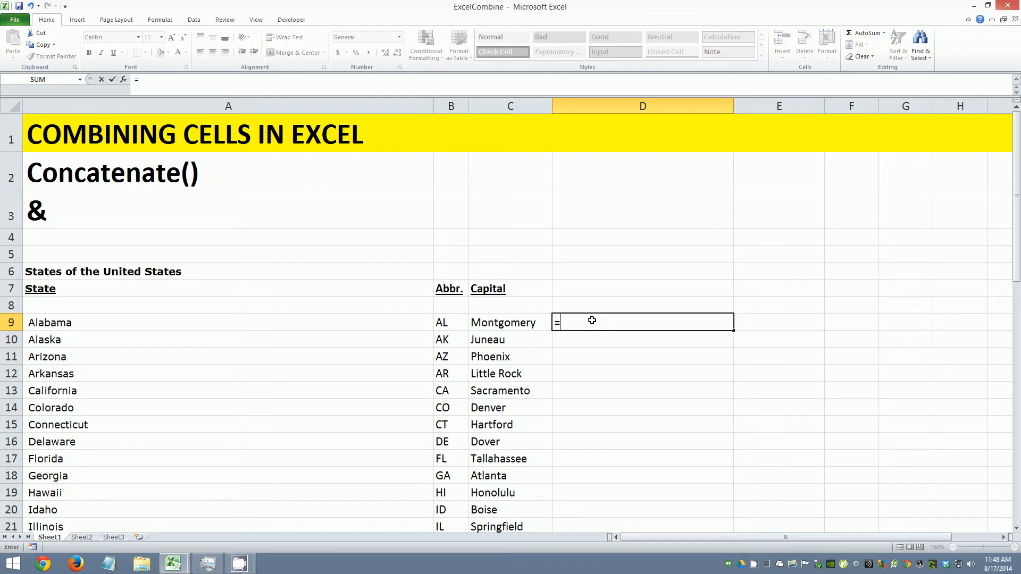
pyautogui.press('Tab')
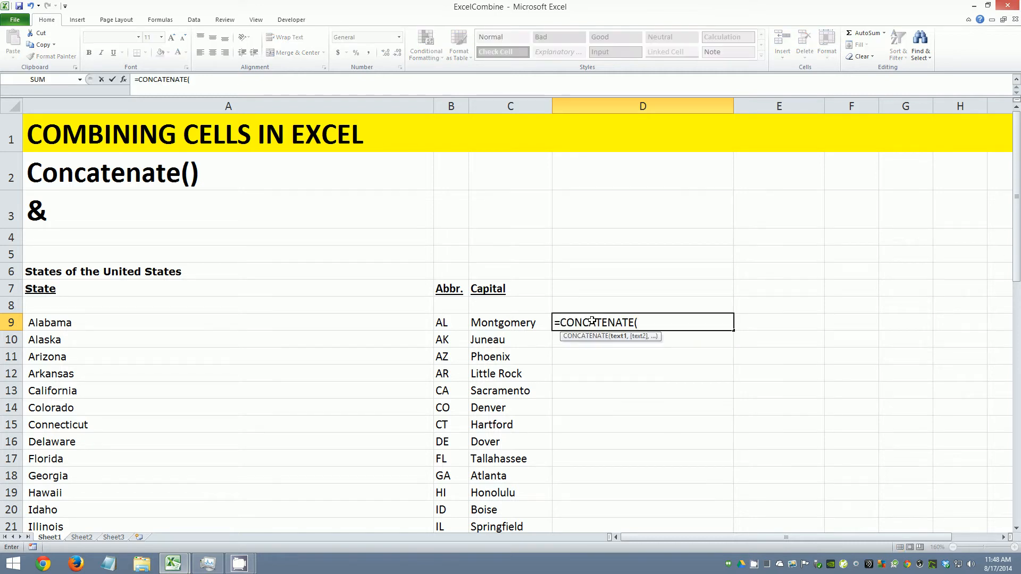
pyautogui.press('Down')
pyautogui.press('Left')
pyautogui.press('Up')
pyautogui.write(', "')
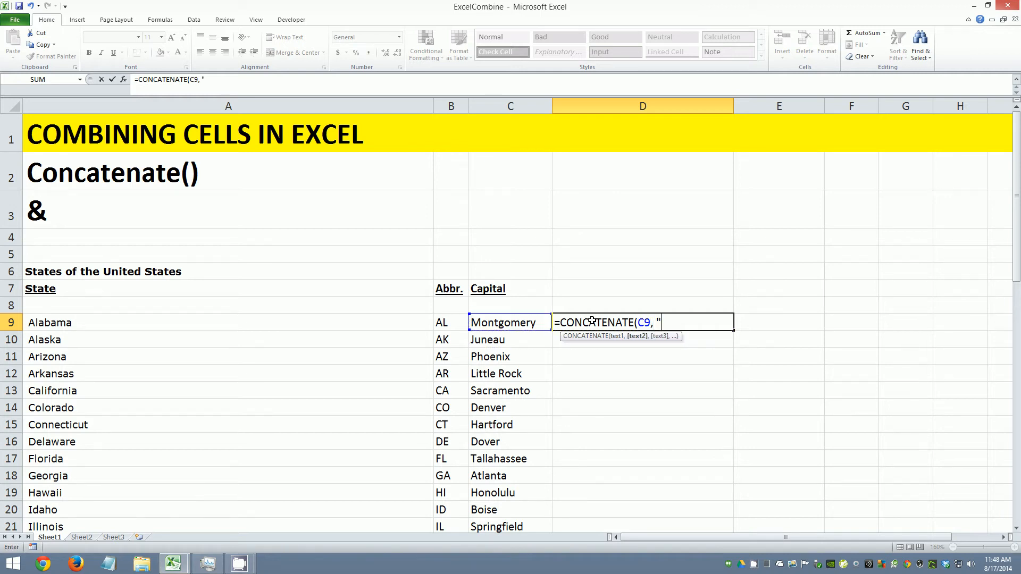
pyautogui.write(', ",')
pyautogui.press('Down')
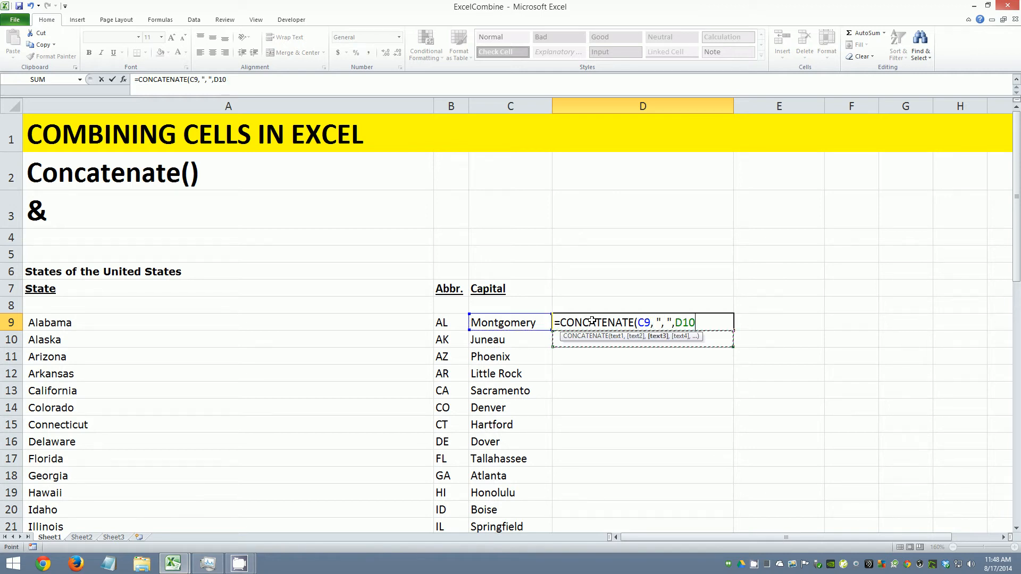
pyautogui.press('Left')
pyautogui.press('Left')
pyautogui.press('Left')
pyautogui.press('Up')
pyautogui.write(')')
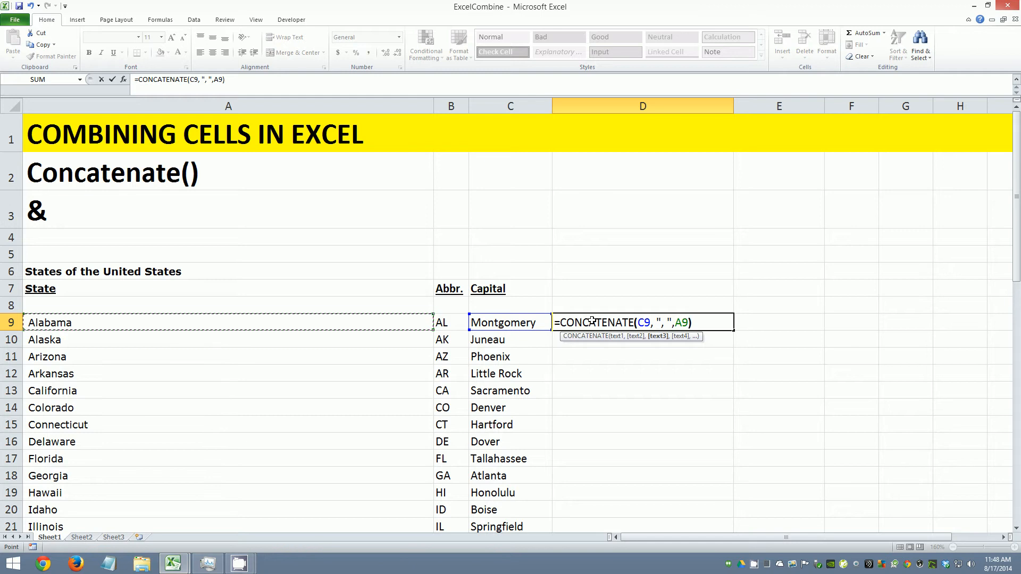
pyautogui.press('Return')
pyautogui.click(674, 441)
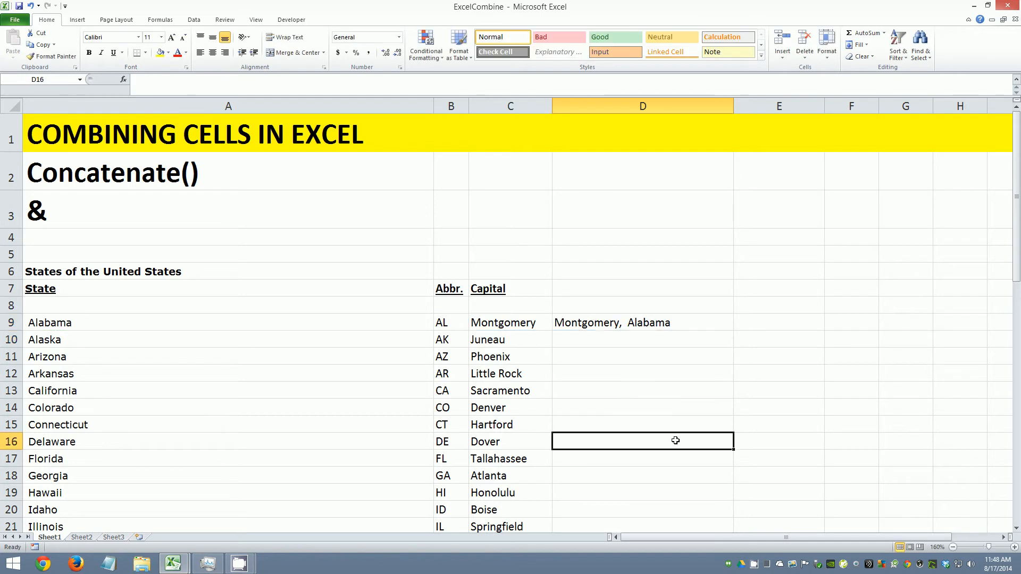
# Examine each argument of the CONCATENATE formula in D9 and the cells it references, leaving the formula as it is.
pyautogui.click(645, 319)
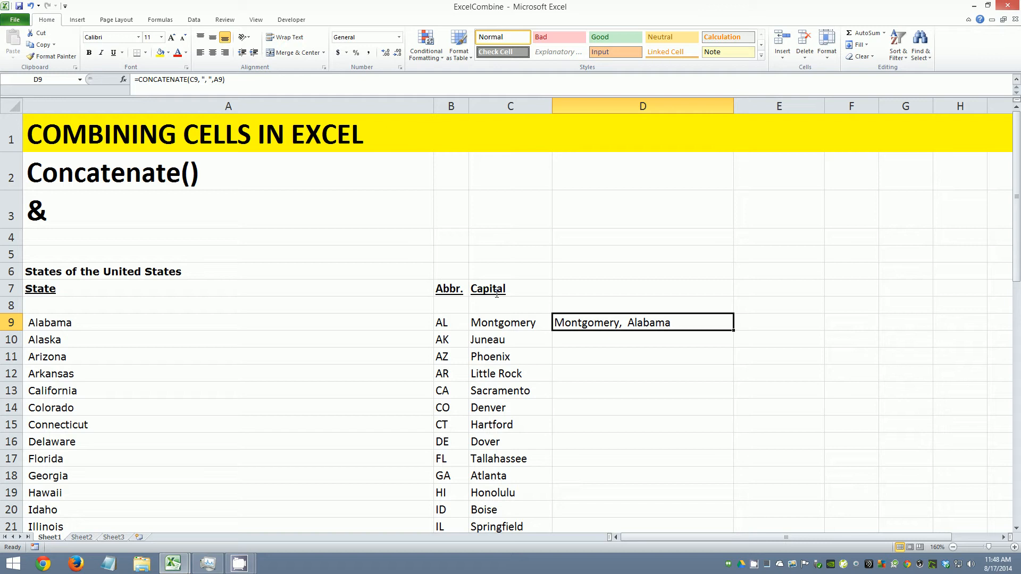
pyautogui.click(197, 80)
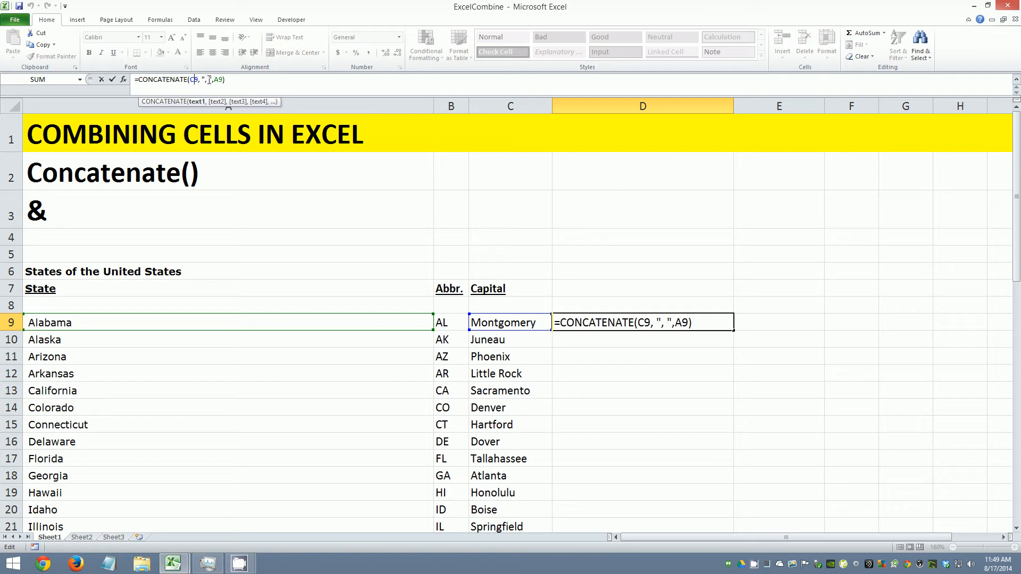
pyautogui.moveTo(212, 79); pyautogui.dragTo(202, 79)
pyautogui.click(217, 81)
pyautogui.click(645, 323)
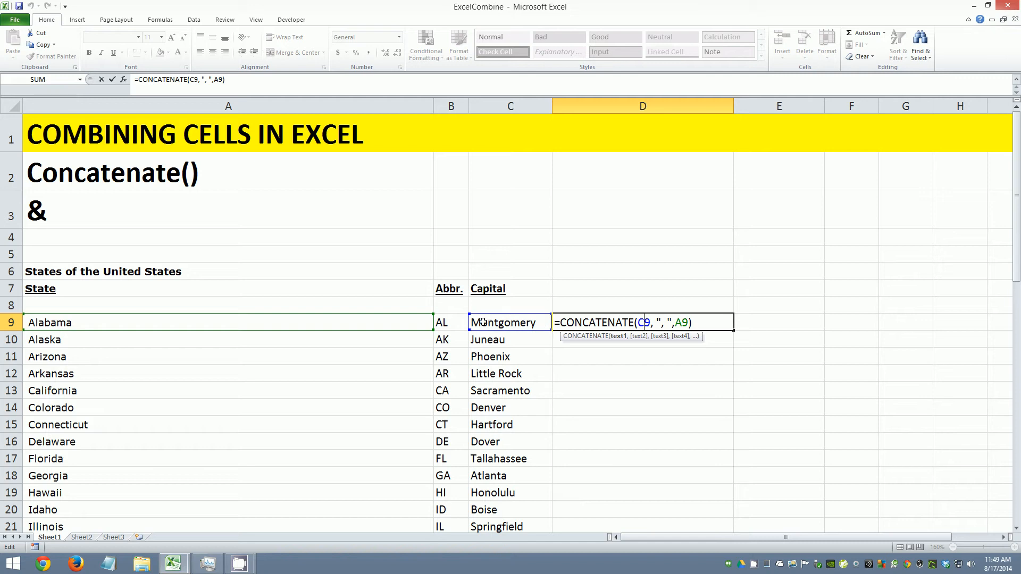
pyautogui.click(664, 322)
pyautogui.click(683, 323)
pyautogui.click(664, 323)
pyautogui.doubleClick(643, 323)
pyautogui.click(575, 391)
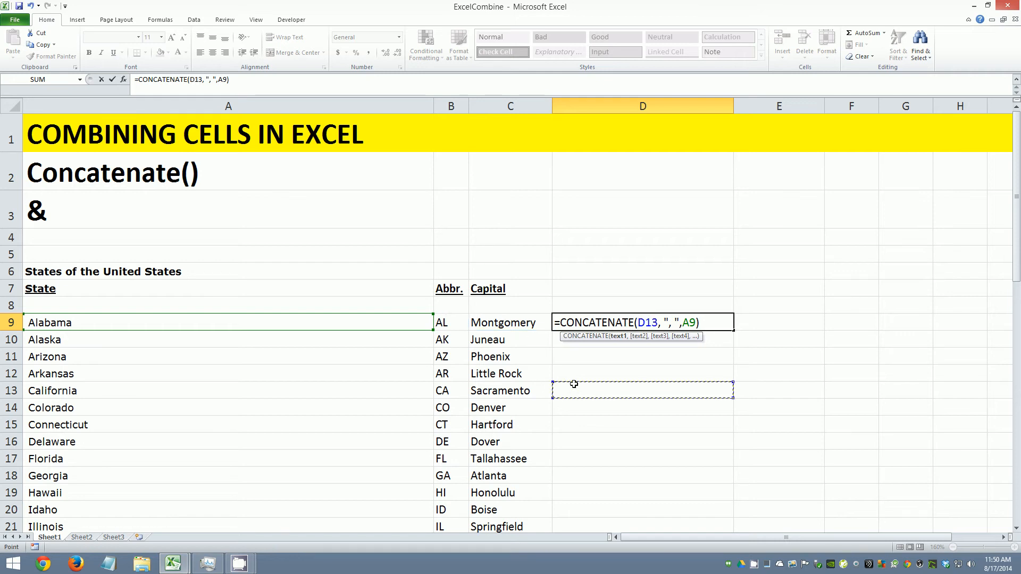
pyautogui.press('Escape')
pyautogui.click(579, 388)
# Enter the ampersand formula =C9&", "&A9 in E9 and auto-fit the width of column E.
pyautogui.click(597, 342)
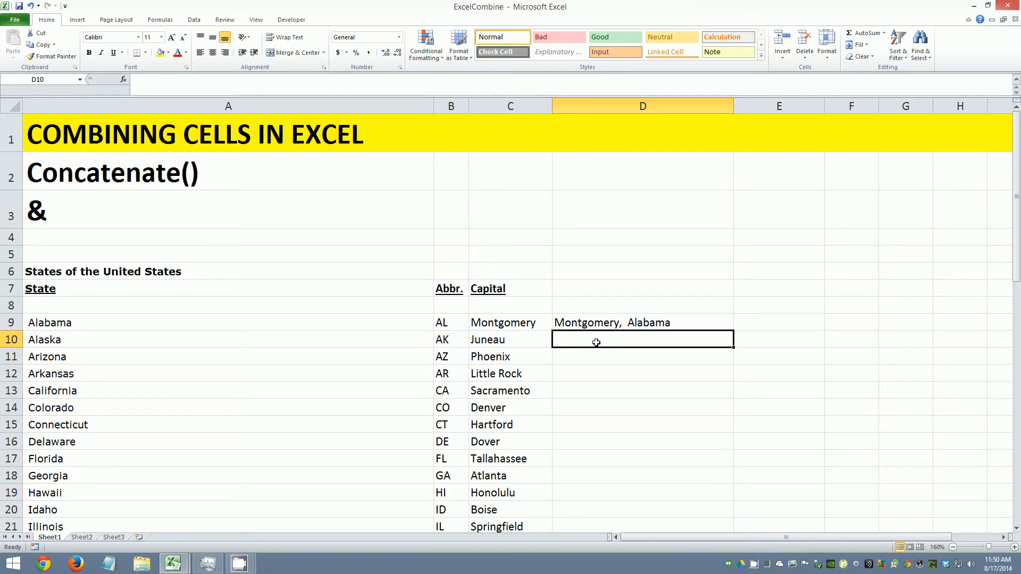
pyautogui.press('Up')
pyautogui.press('Right')
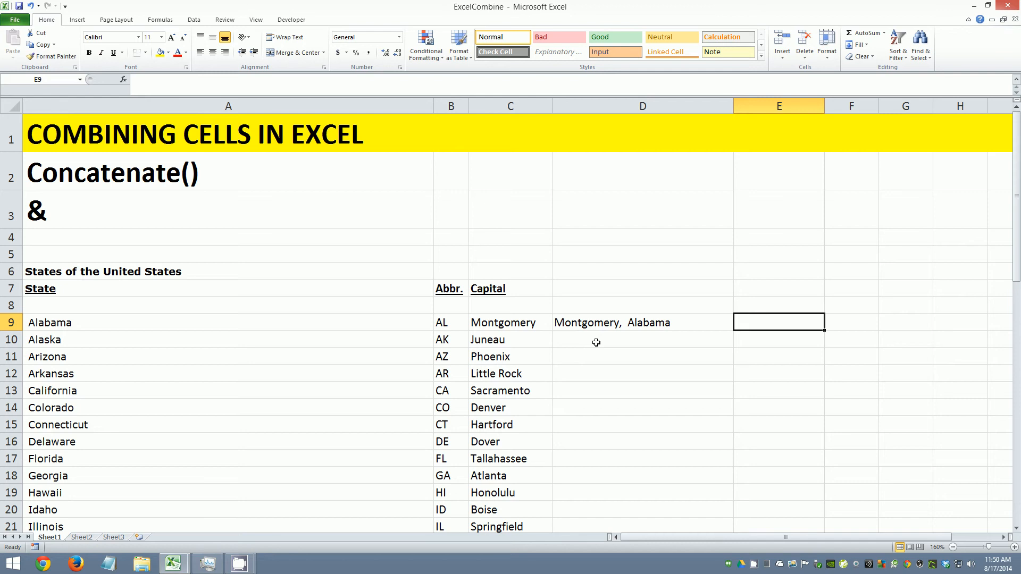
pyautogui.write('=')
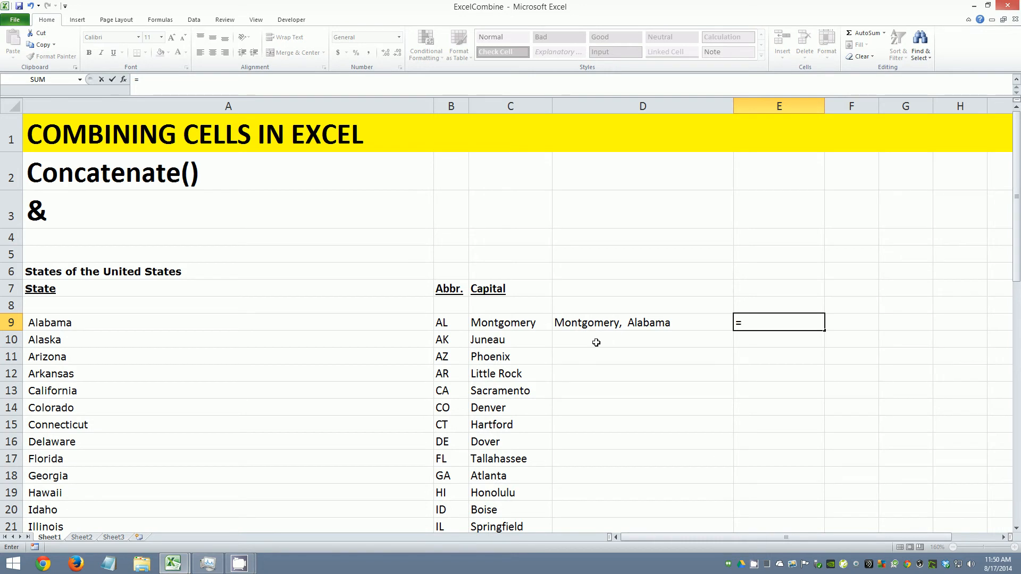
pyautogui.press('Left')
pyautogui.press('Left')
pyautogui.write('&')
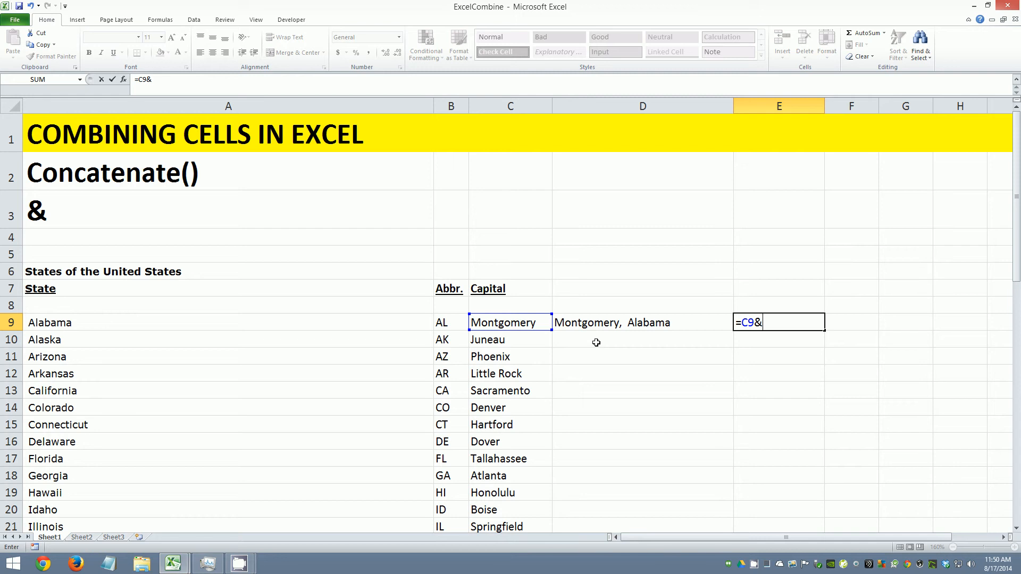
pyautogui.write('", "&')
pyautogui.press('Down')
pyautogui.press('Left')
pyautogui.press('Left')
pyautogui.press('Left')
pyautogui.press('Left')
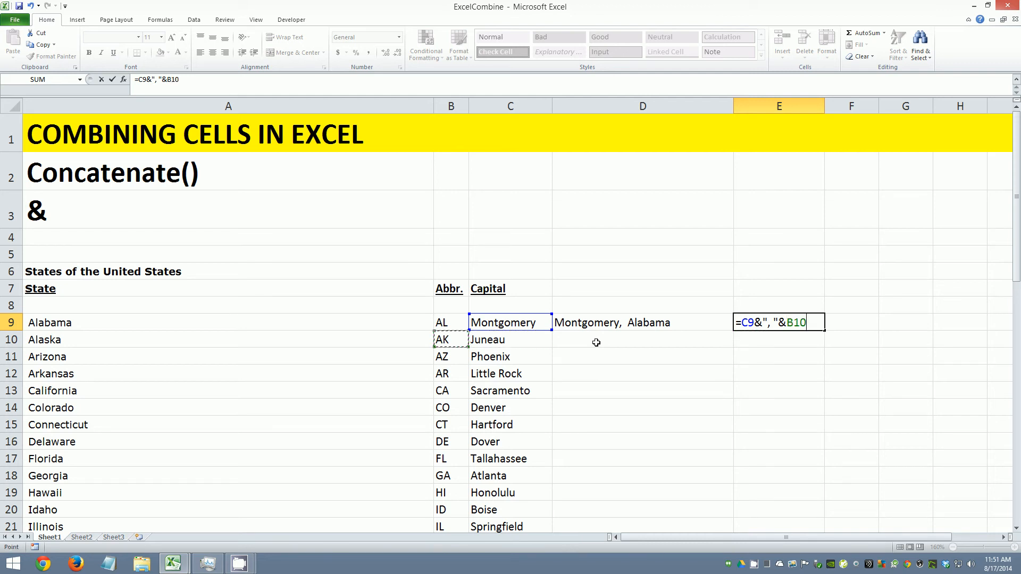
pyautogui.press('Up')
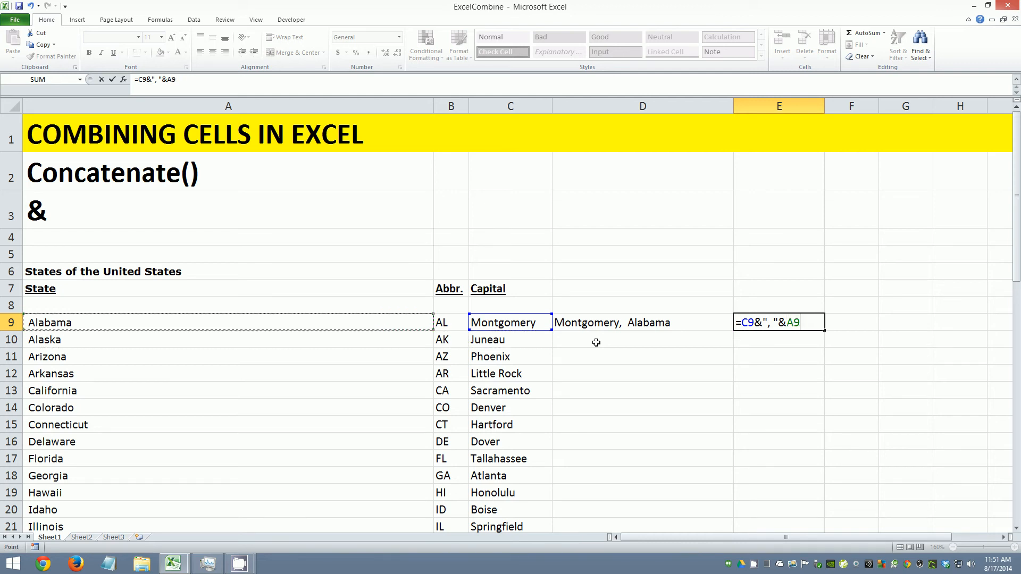
pyautogui.press('Return')
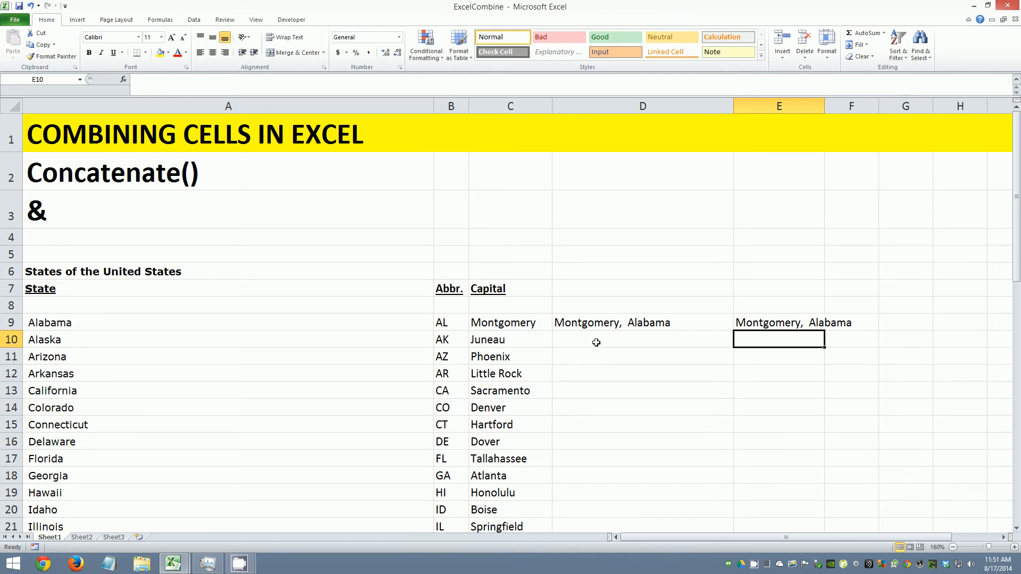
pyautogui.click(775, 413)
pyautogui.doubleClick(825, 106)
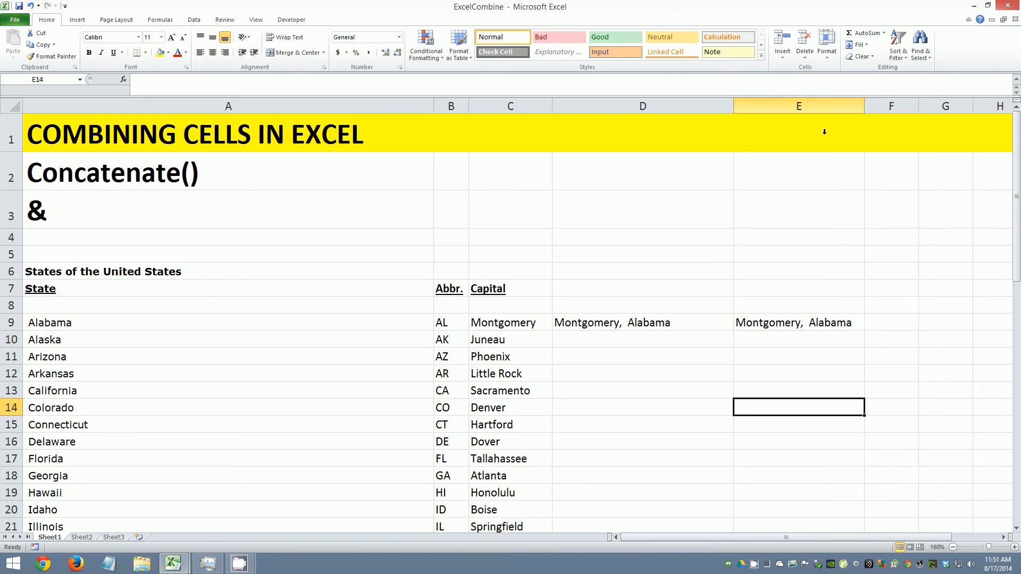
# Compare the CONCATENATE formula in D9 with the ampersand formula in E9.
pyautogui.click(589, 324)
pyautogui.click(759, 319)
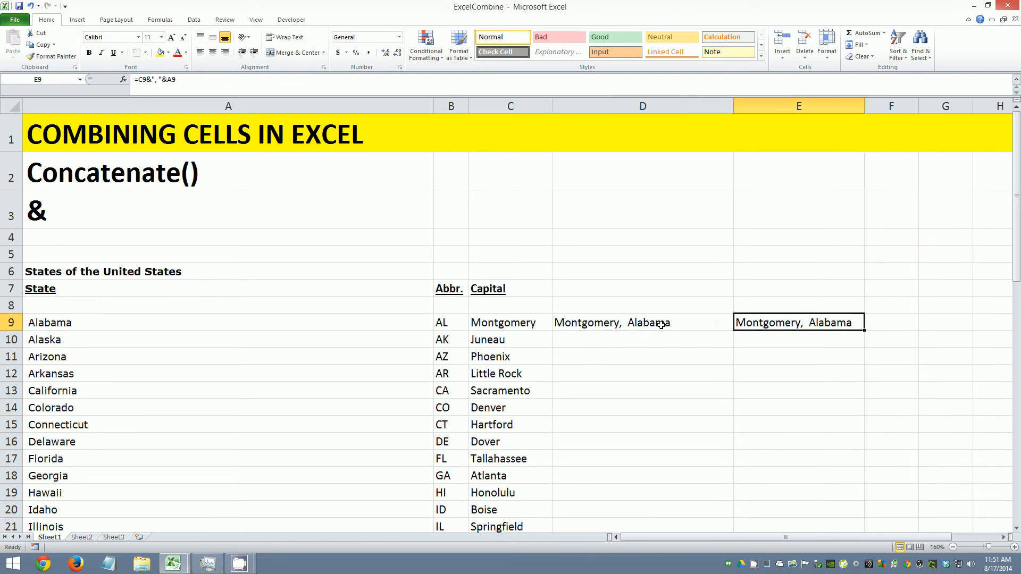
pyautogui.click(661, 324)
pyautogui.click(766, 323)
pyautogui.click(664, 327)
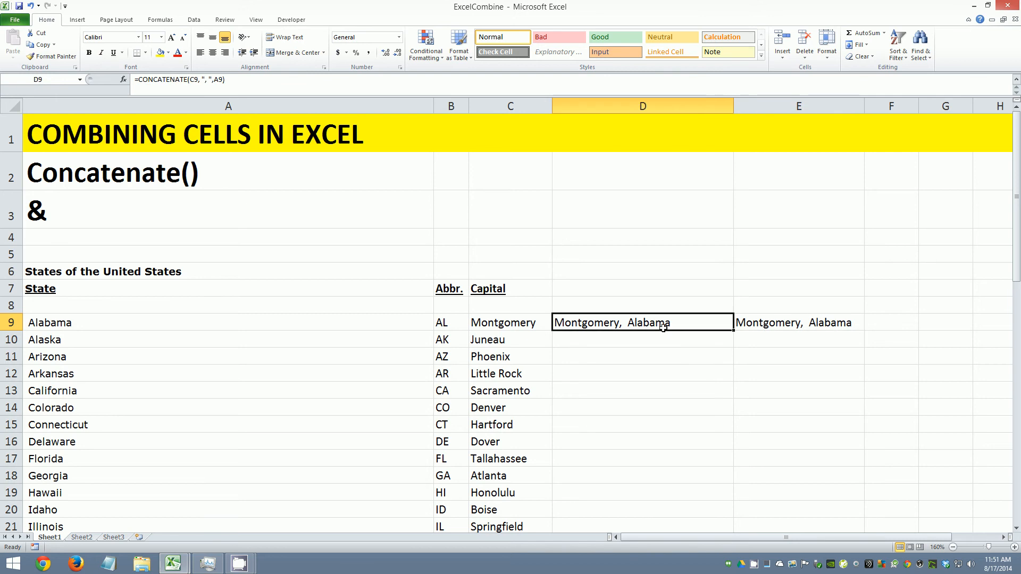
pyautogui.click(764, 326)
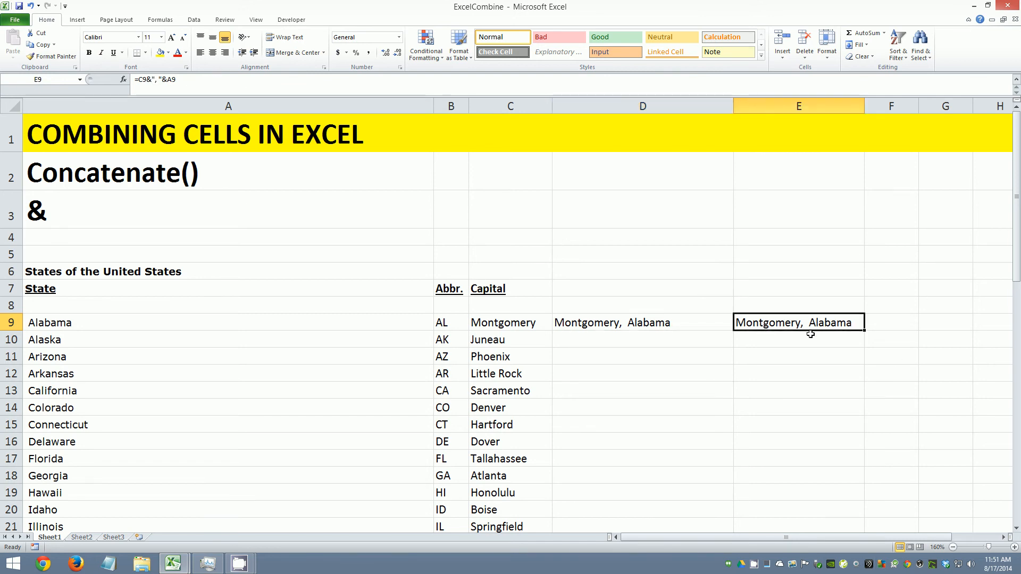
pyautogui.click(809, 379)
pyautogui.click(783, 326)
pyautogui.click(744, 359)
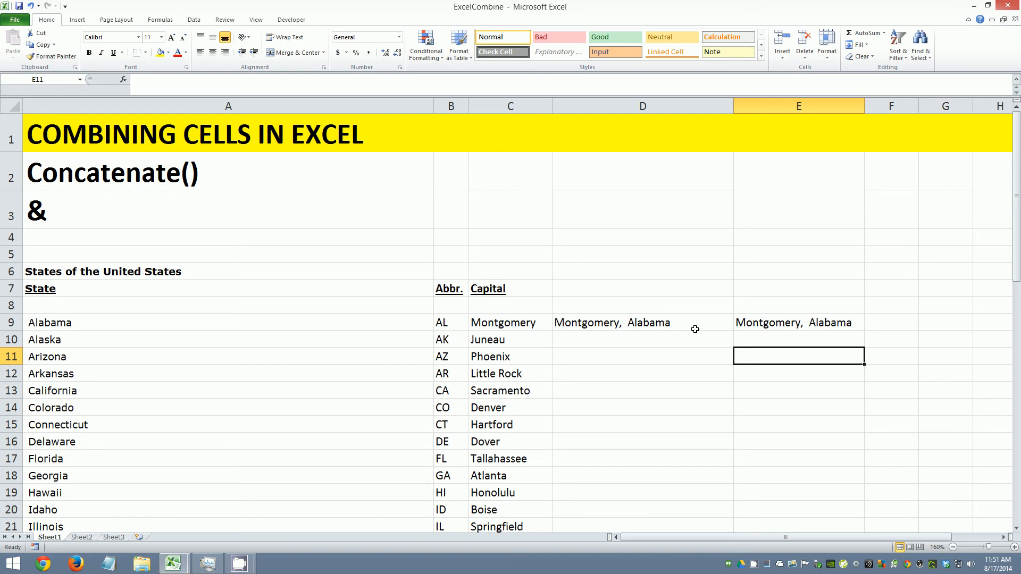
pyautogui.click(663, 345)
pyautogui.click(651, 326)
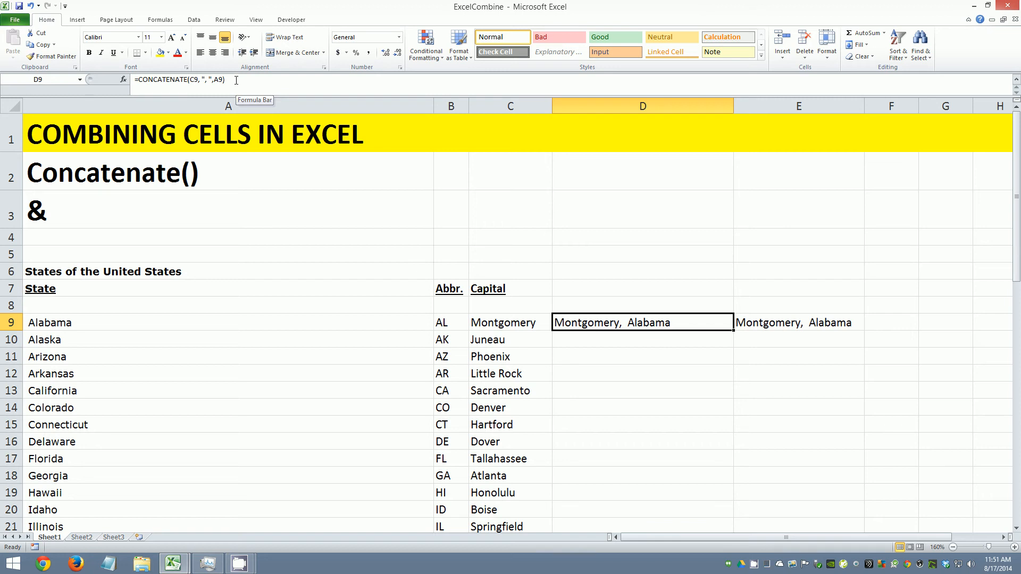
pyautogui.click(820, 320)
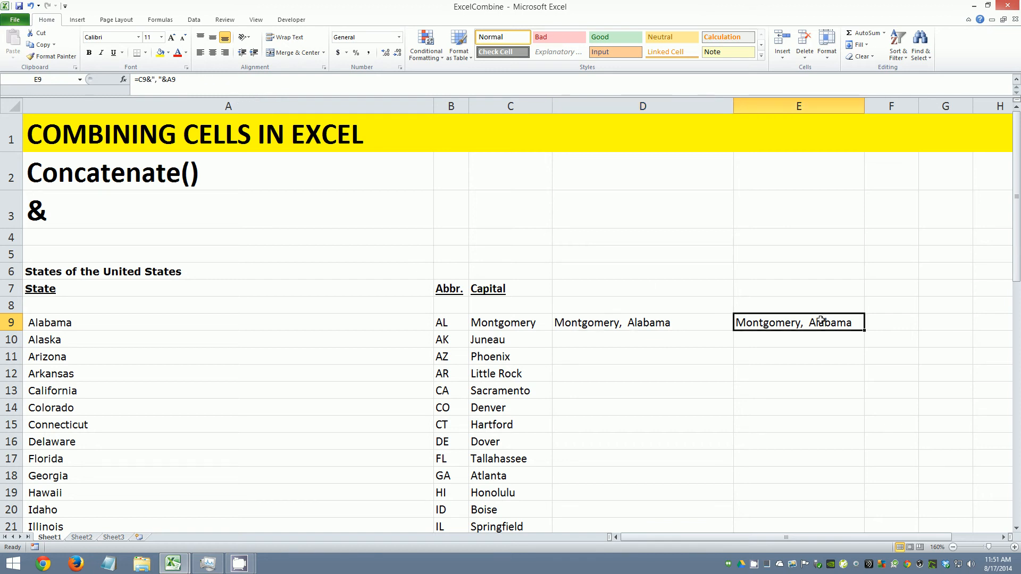
pyautogui.click(625, 326)
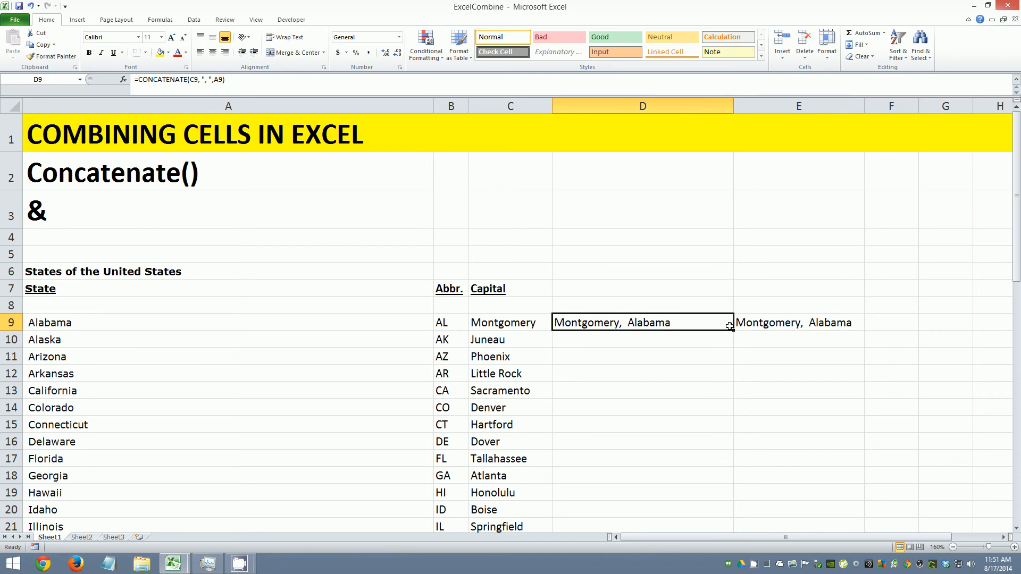
pyautogui.click(754, 322)
pyautogui.click(628, 323)
# Combine labelled state and capital text for Alaska in D10 with =CONCATENATE("State: ",A10, " Capital: ",C10).
pyautogui.click(616, 344)
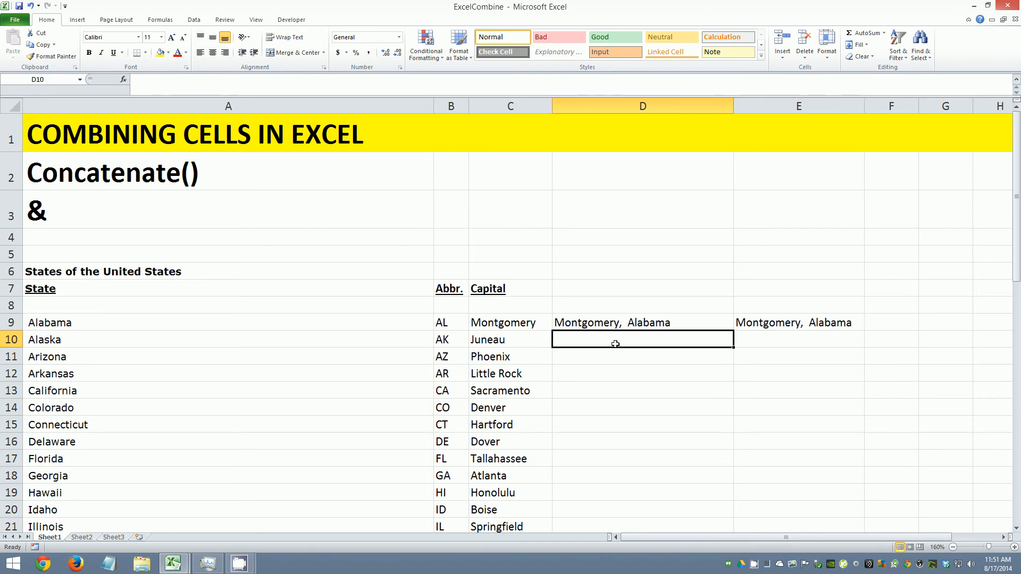
pyautogui.write('=concate')
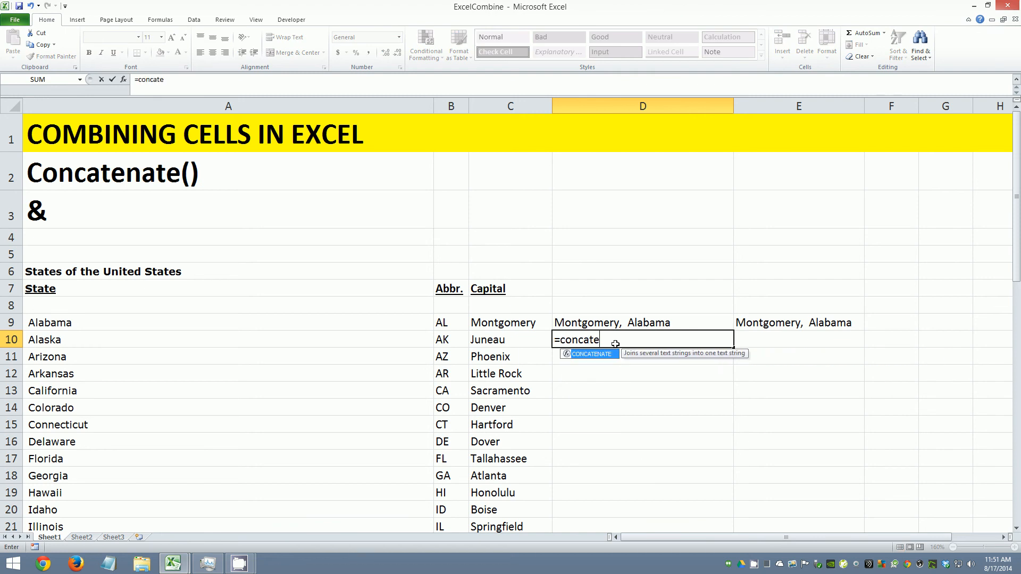
pyautogui.press('Tab')
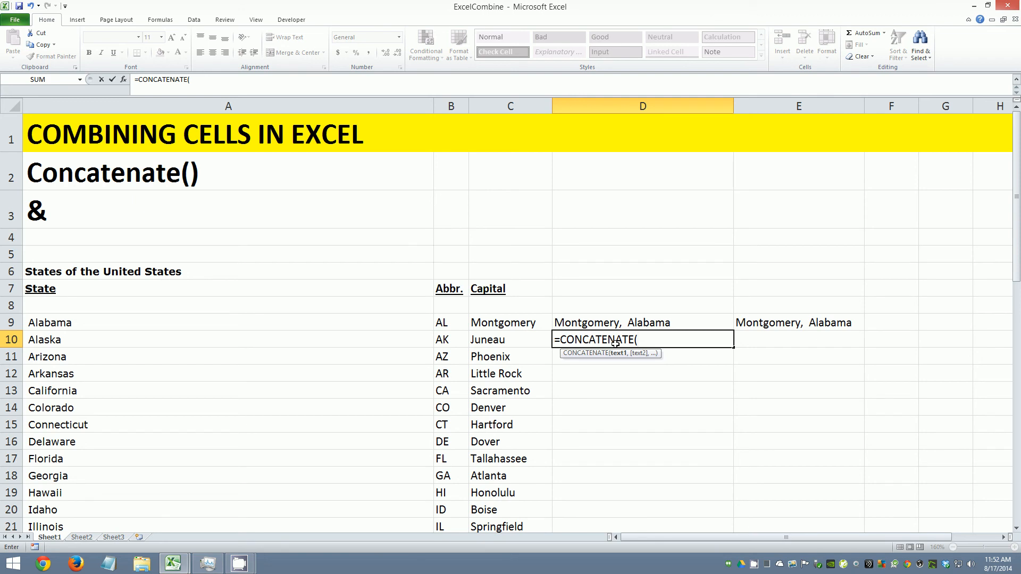
pyautogui.write('"State:  ",')
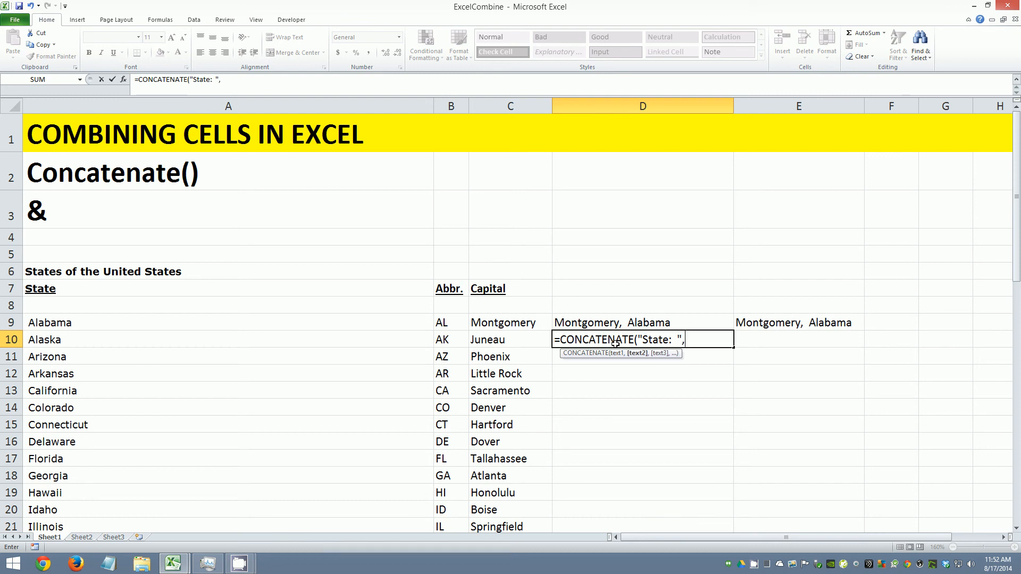
pyautogui.press('Down')
pyautogui.press('Left')
pyautogui.press('Left')
pyautogui.press('Left')
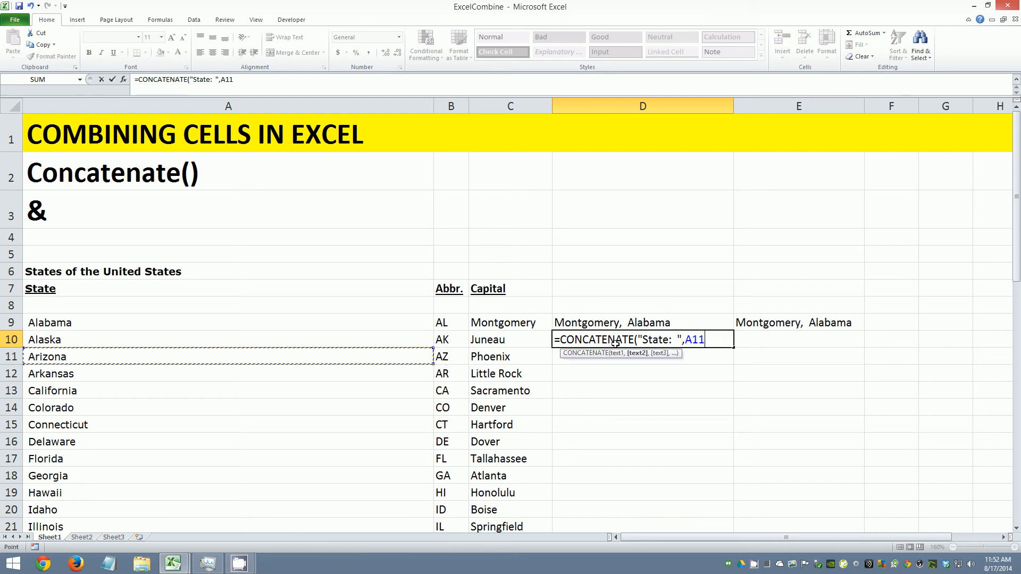
pyautogui.press('Up')
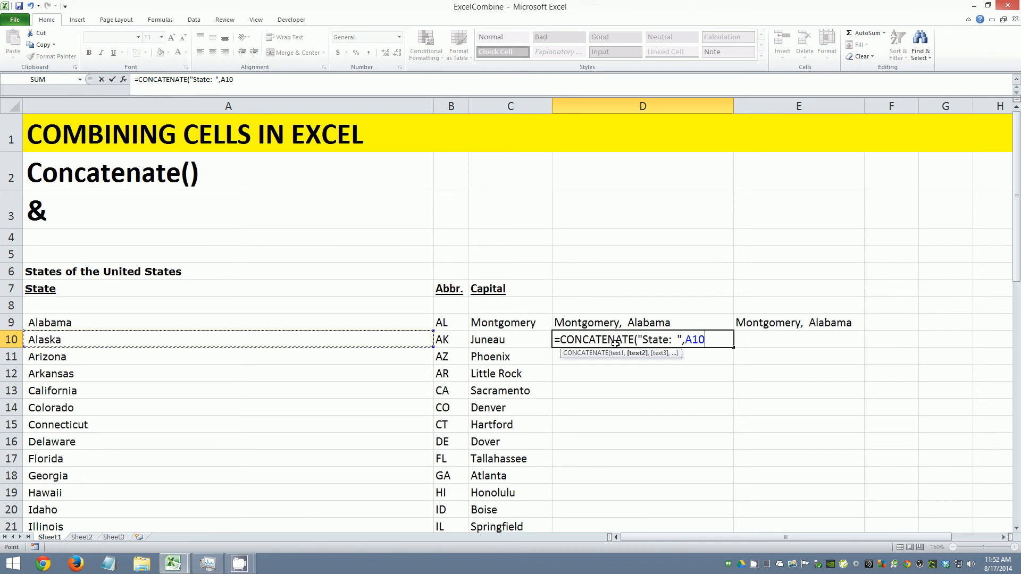
pyautogui.write(', " Capital')
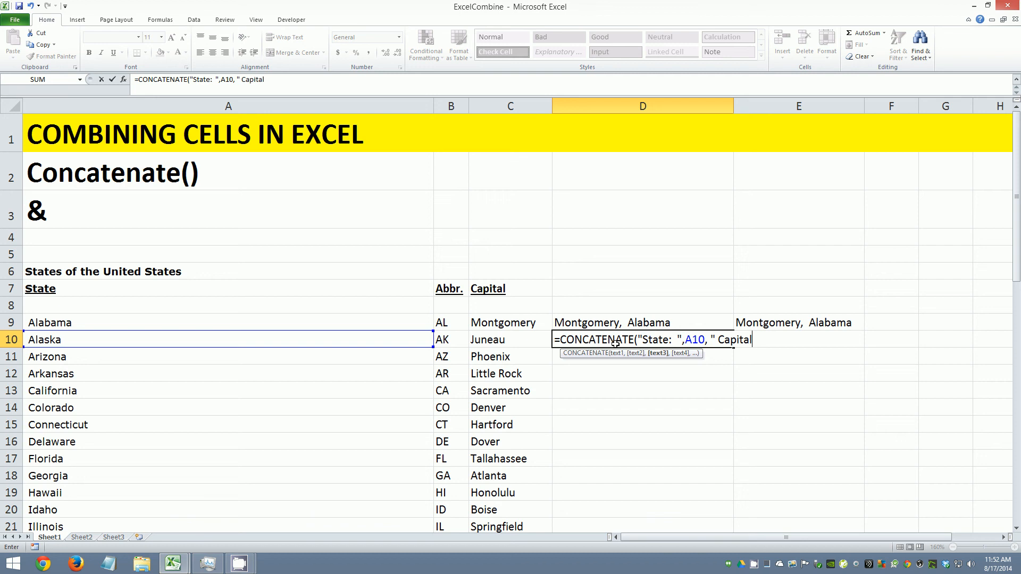
pyautogui.write(': ",')
pyautogui.press('Down')
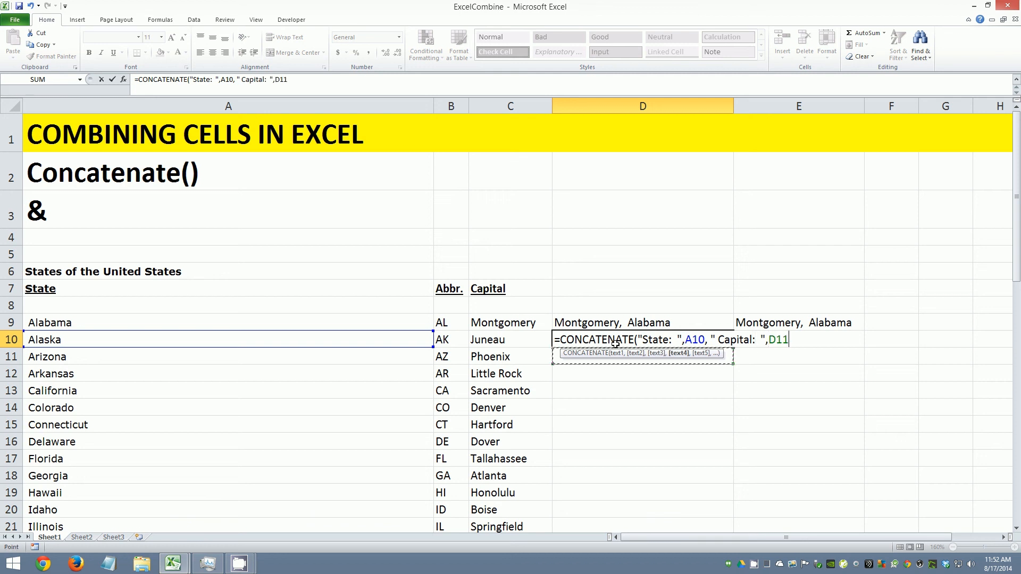
pyautogui.press('Left')
pyautogui.press('Up')
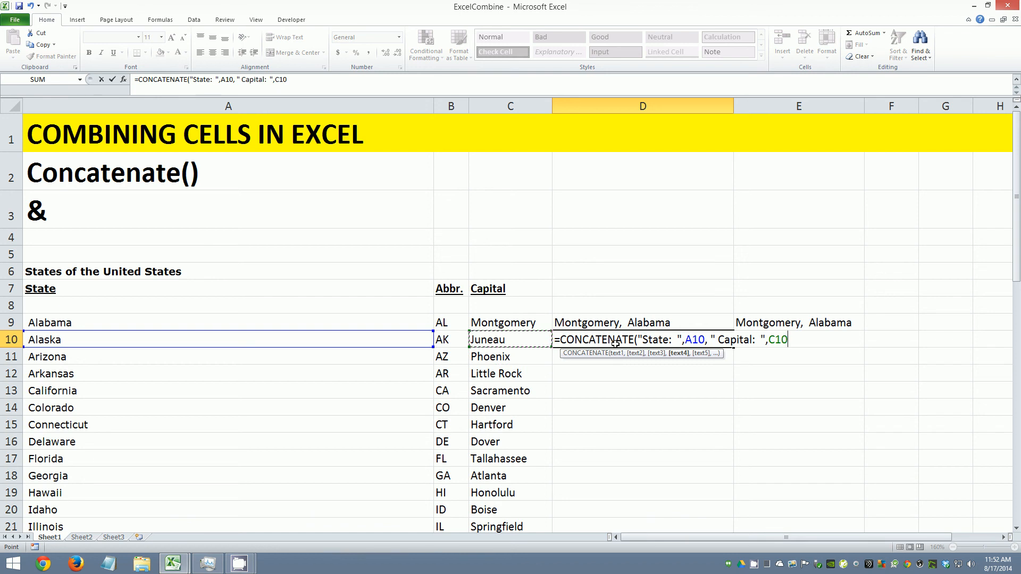
pyautogui.write(')')
pyautogui.press('Return')
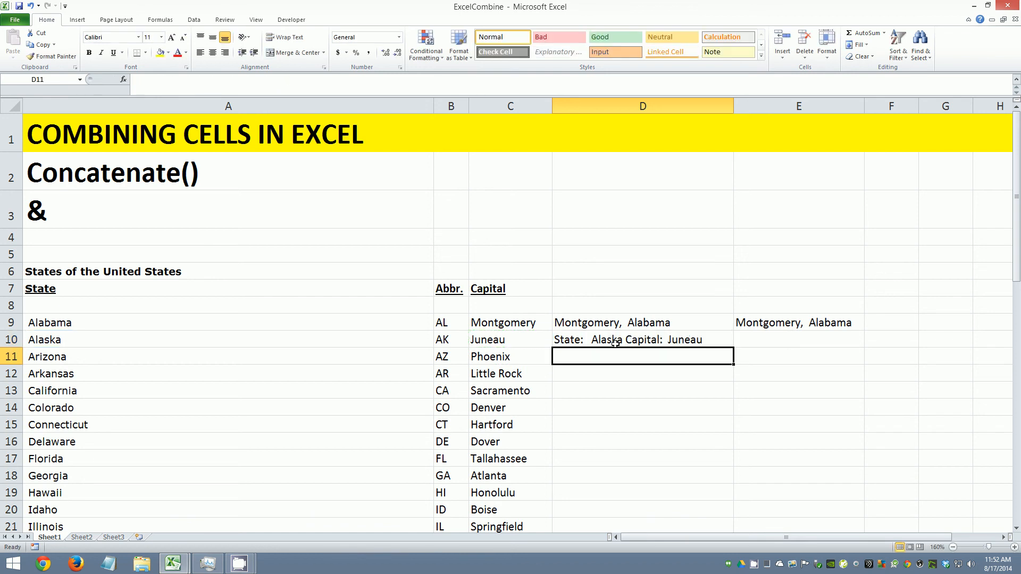
pyautogui.click(614, 371)
pyautogui.click(638, 341)
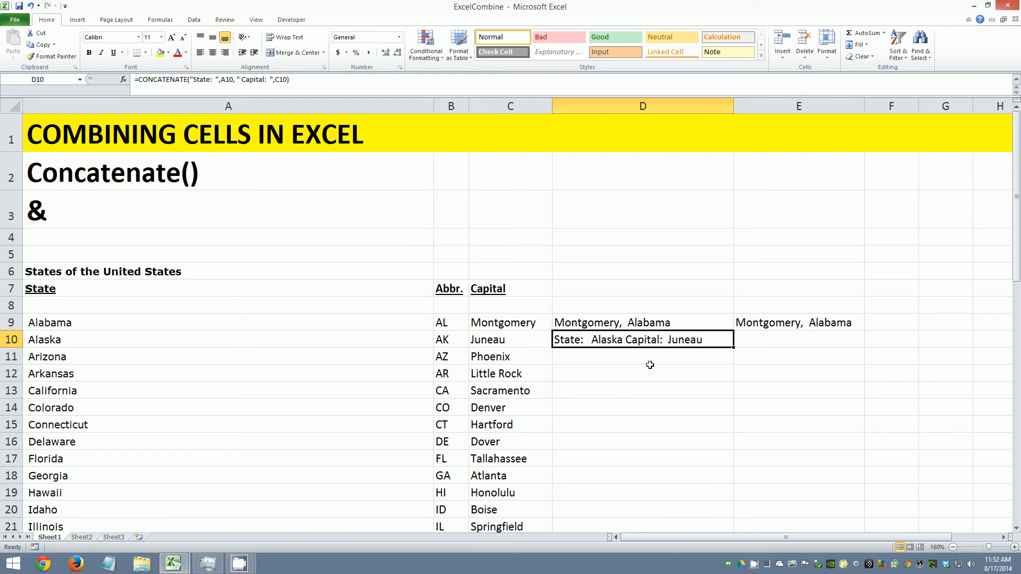
pyautogui.click(621, 357)
pyautogui.click(635, 343)
pyautogui.click(610, 476)
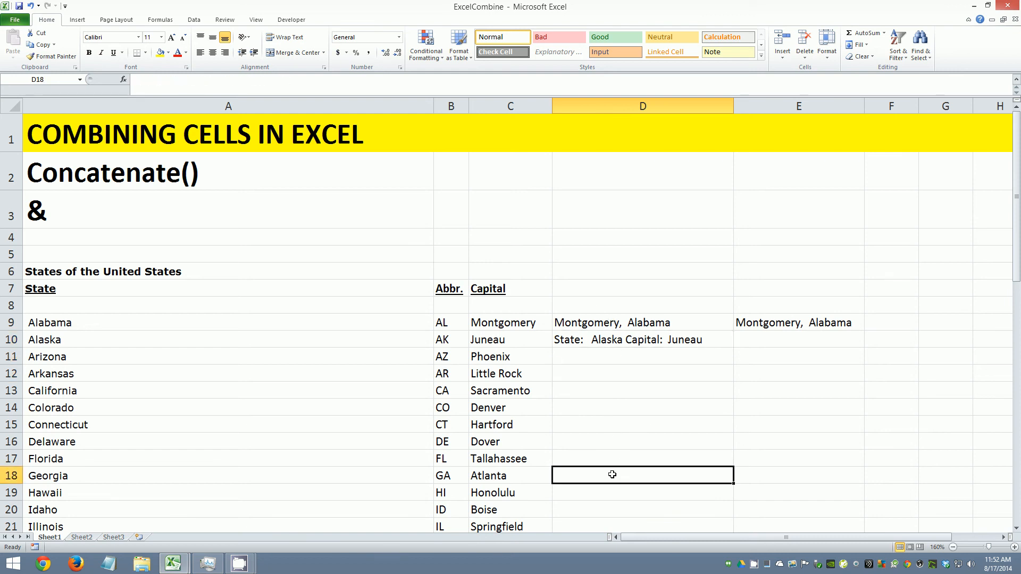